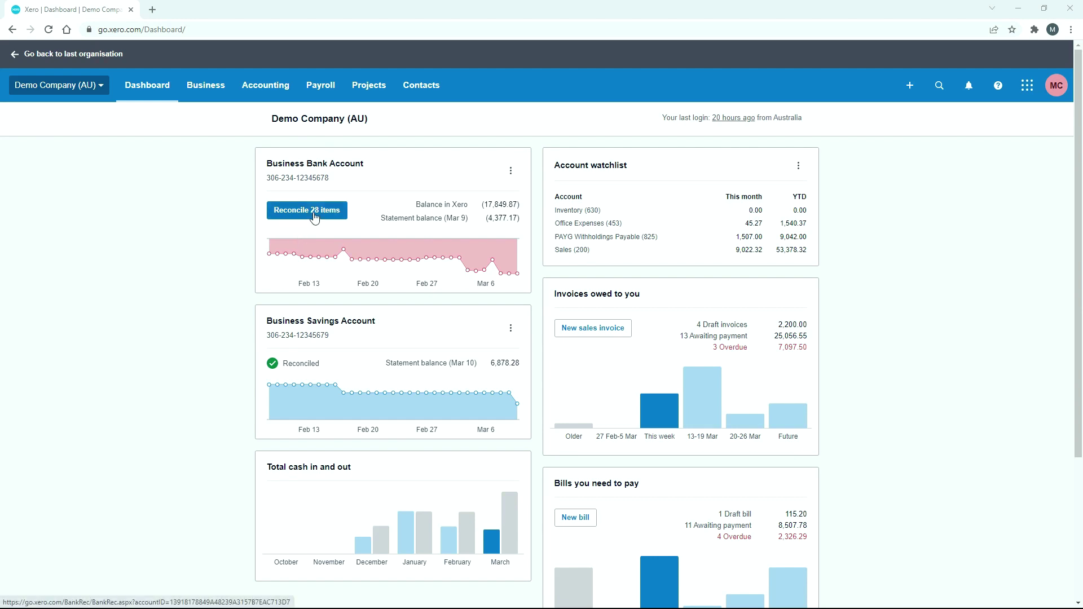
Open the Business Bank Account reconciliation and review its 28 statement lines, including the 4,500.00 SMART Agency payment.
left_click(314, 215)
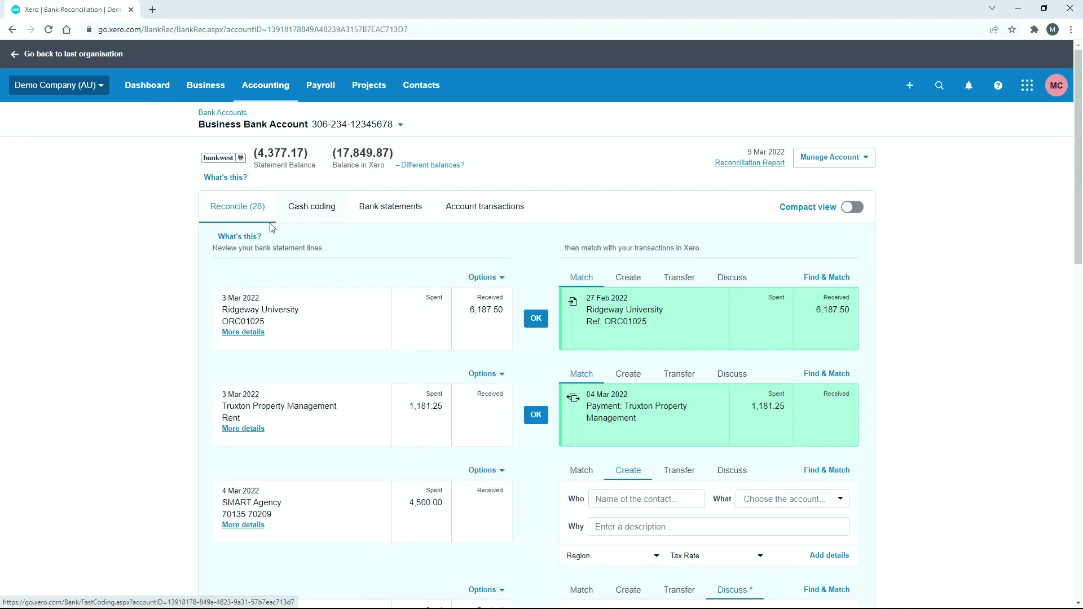
scroll(142, 270, "down", 4)
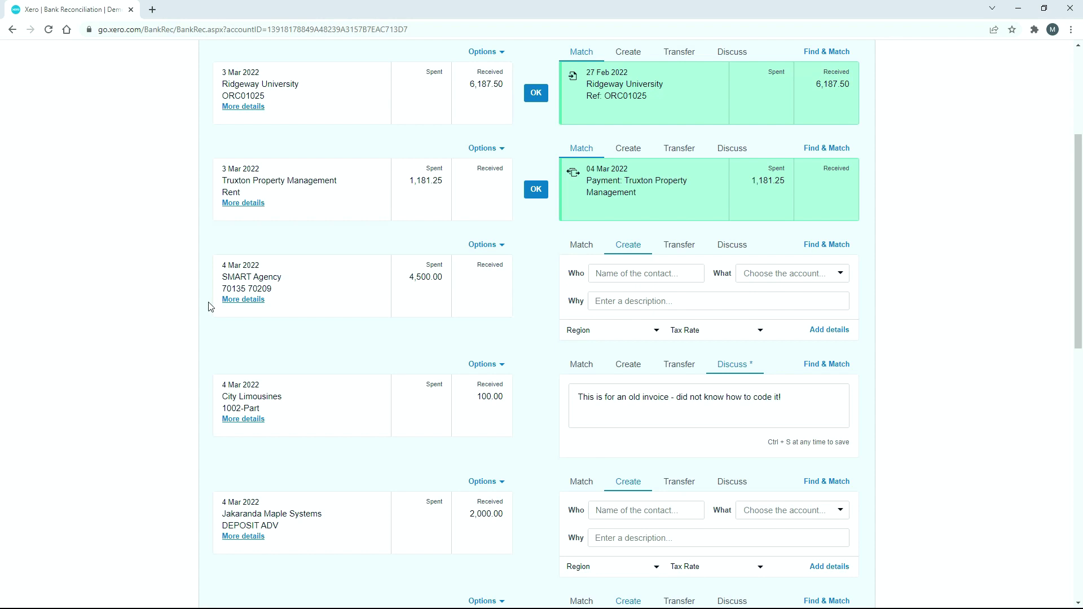
scroll(160, 322, "up", 4)
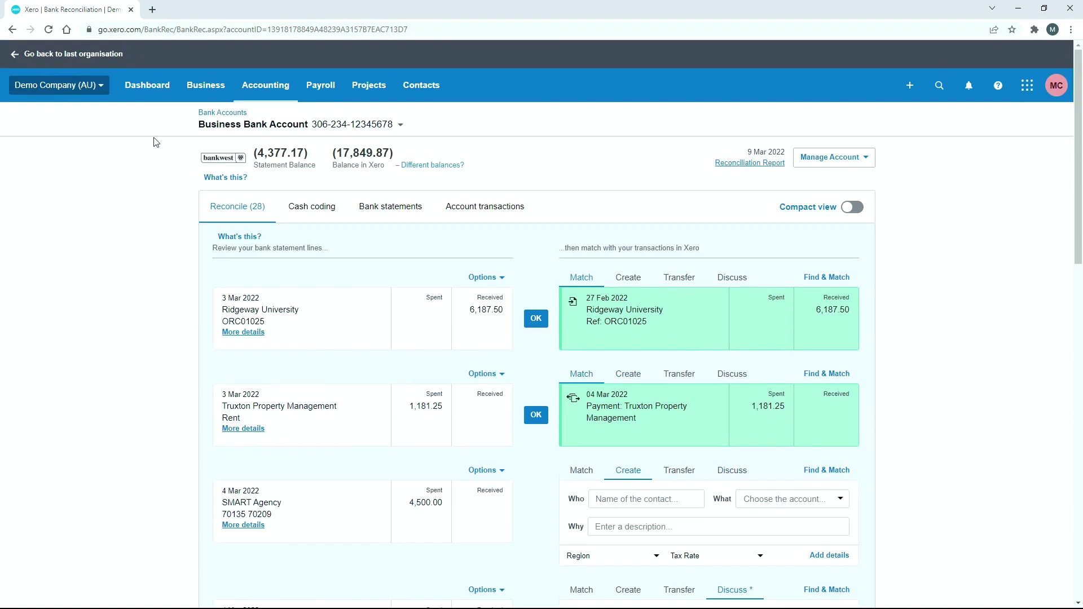
Duplicate the tab and open the Bills to pay list filtered to Awaiting Payment.
right_click(79, 13)
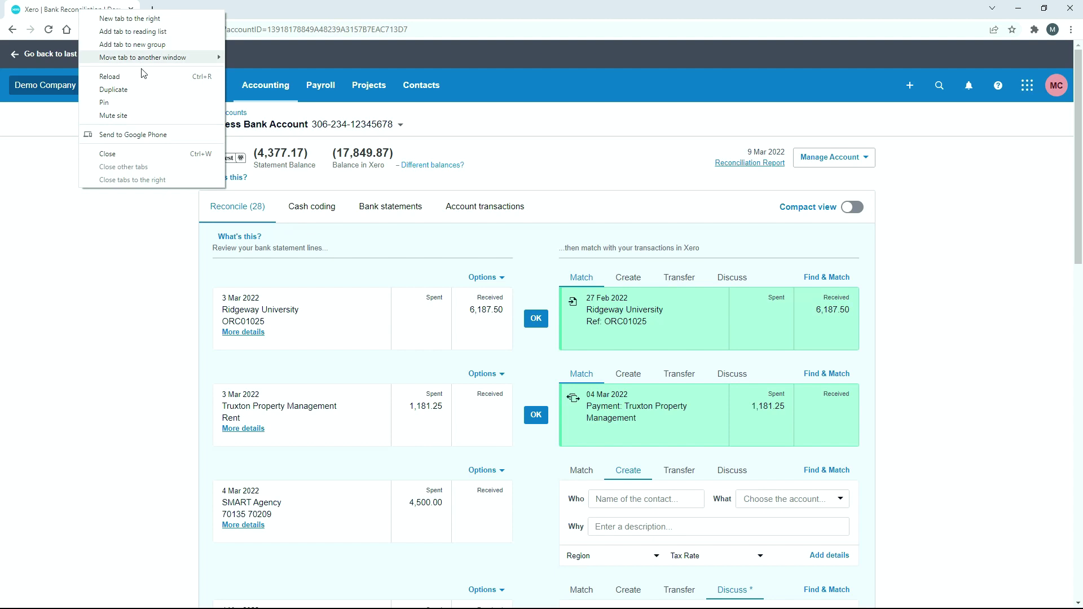
left_click(144, 88)
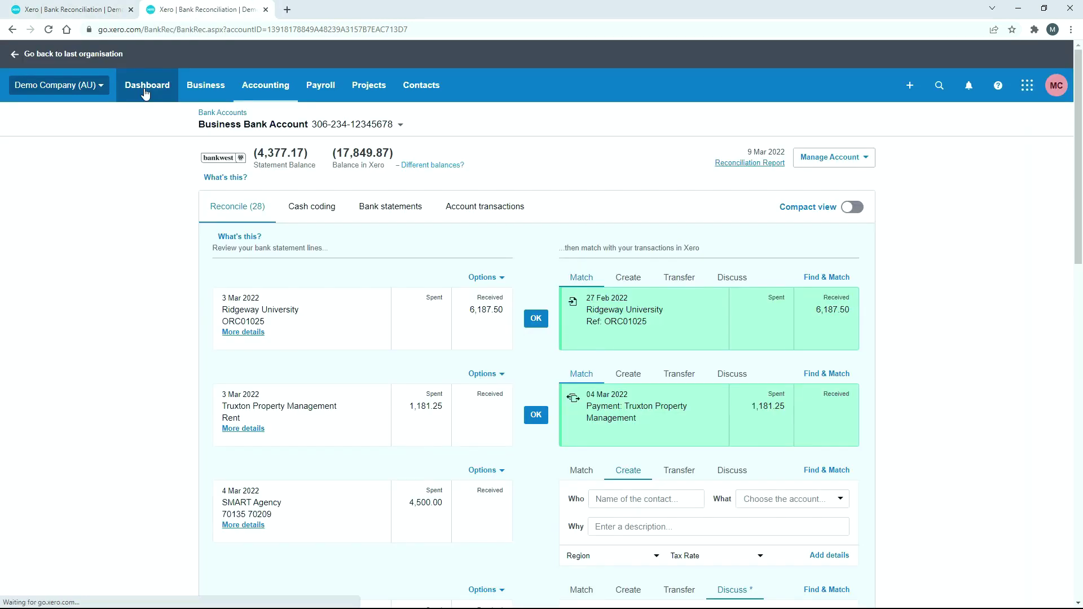
left_click(198, 90)
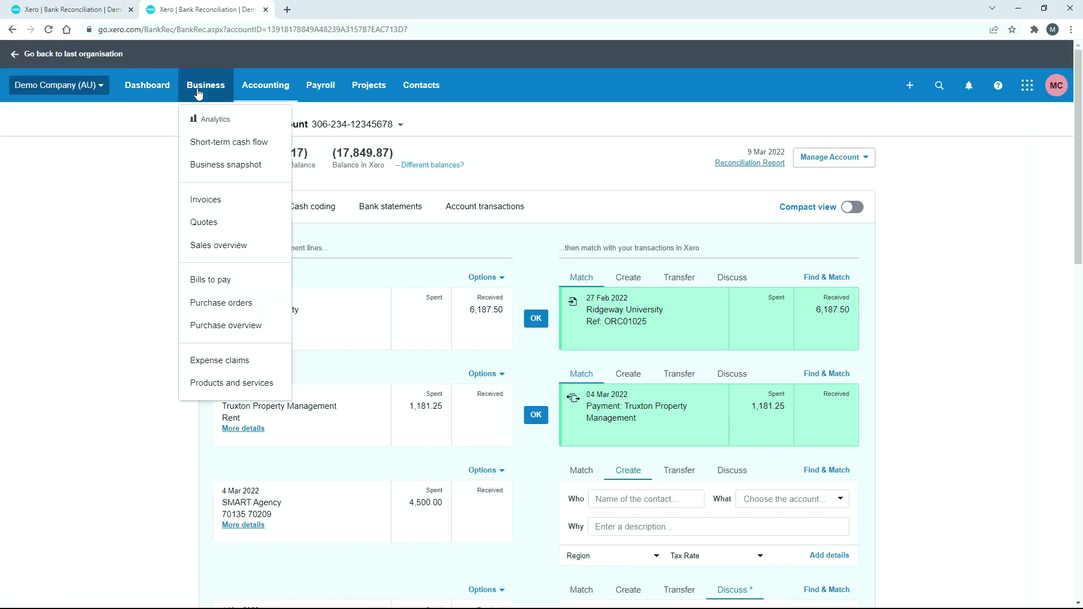
left_click(229, 279)
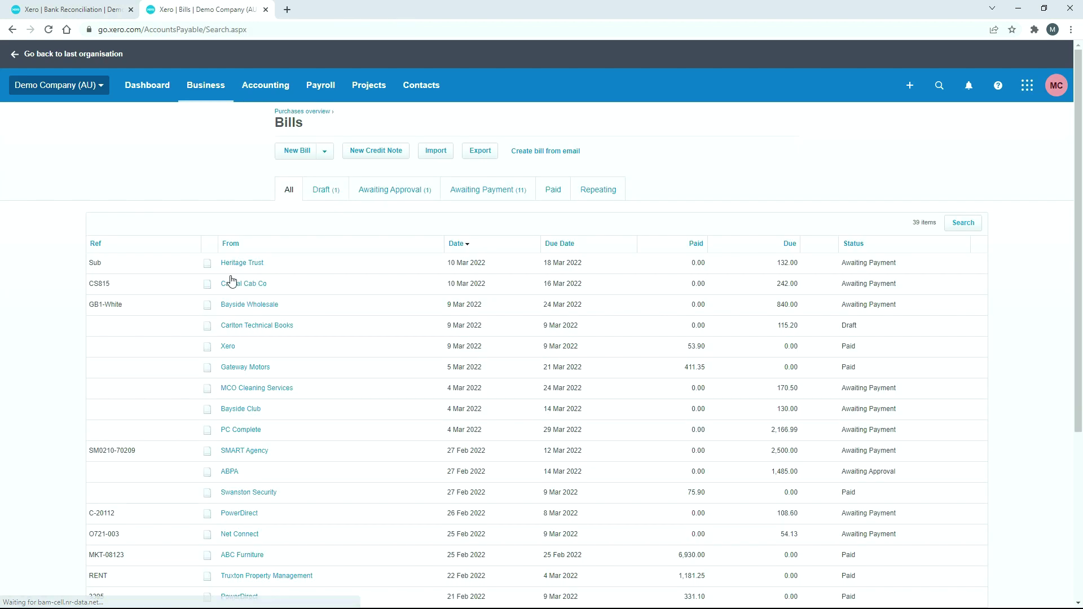
left_click(486, 192)
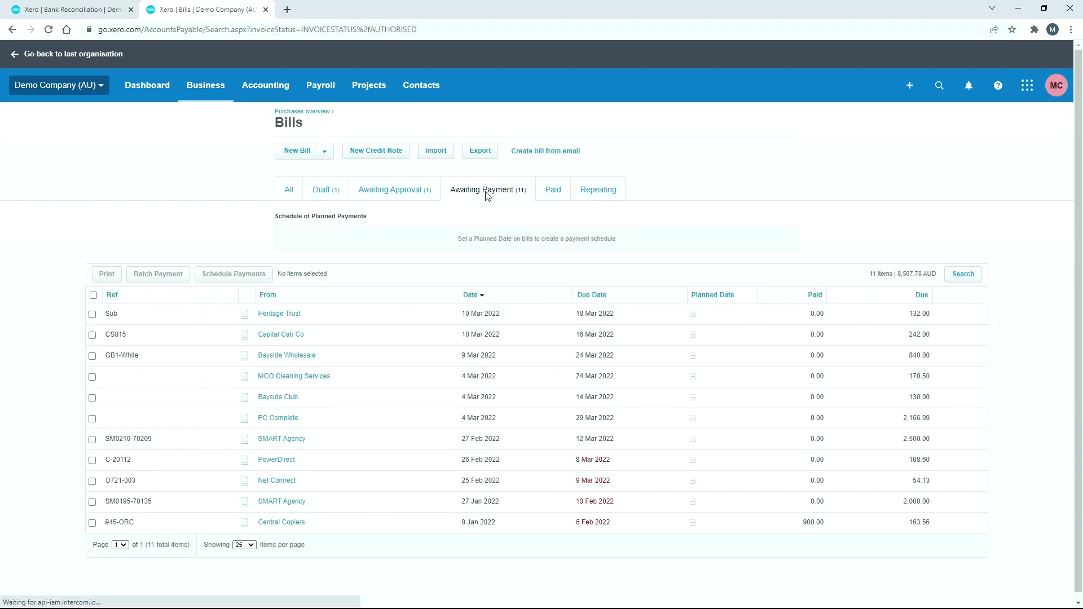
Search bills for 'smart' to list the 2,500.00 and 2,000.00 SMART Agency bills, then return to reconciliation.
left_click(966, 276)
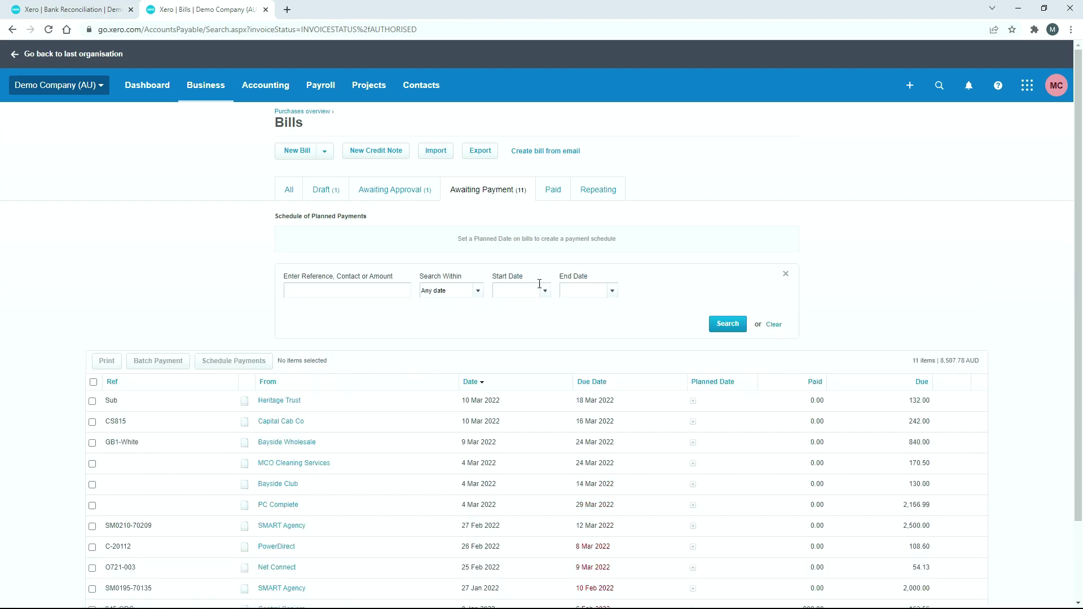
type("smart")
left_click(718, 328)
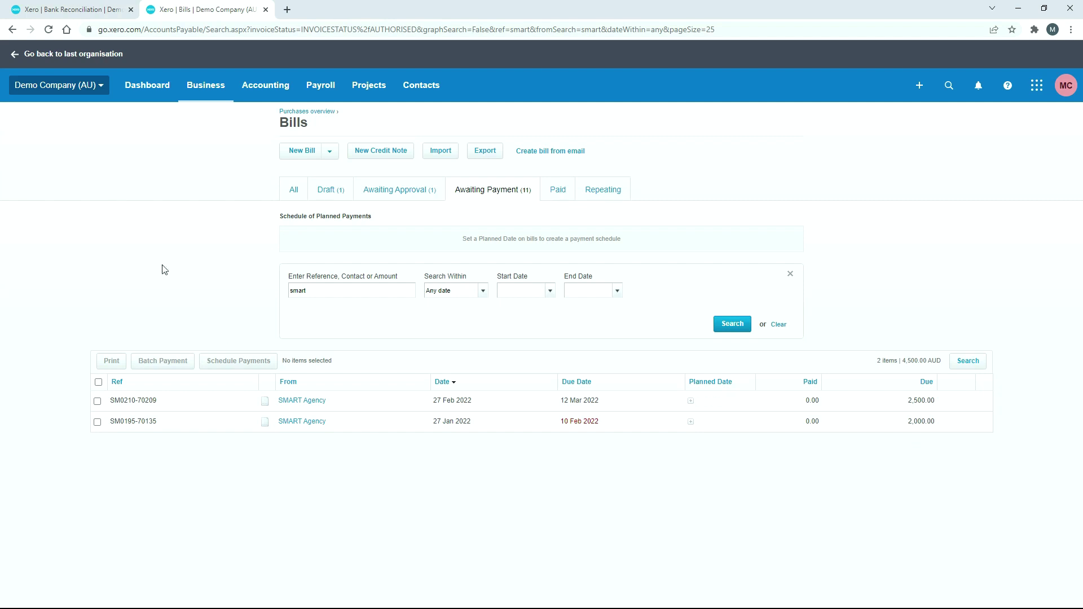
left_click(82, 9)
scroll(133, 312, "down", 4)
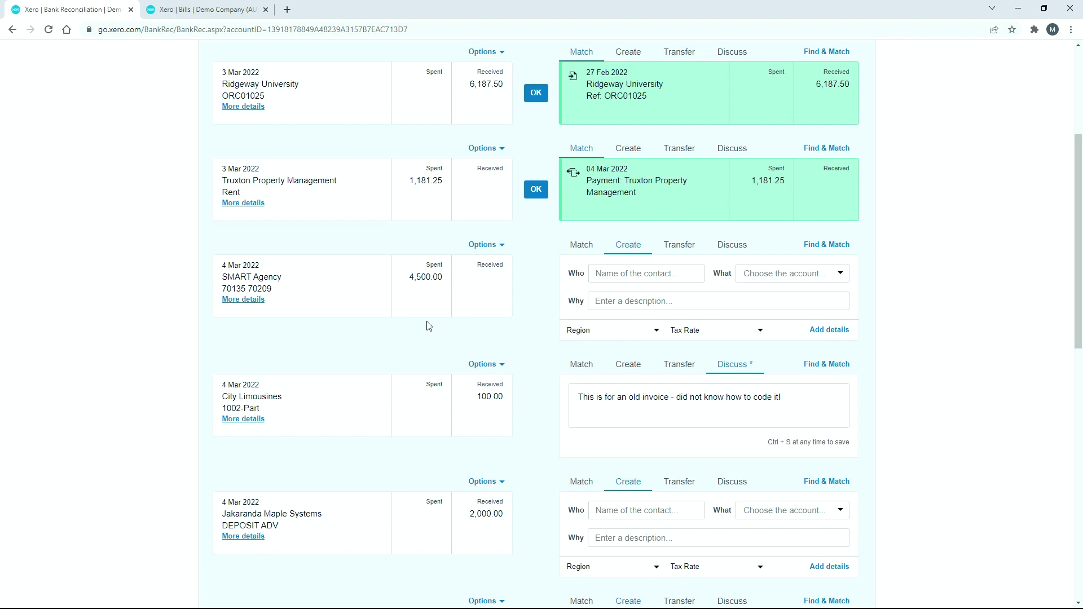
Use Find & Match on the SMART Agency payment and search transactions for 'smart'.
left_click(191, 6)
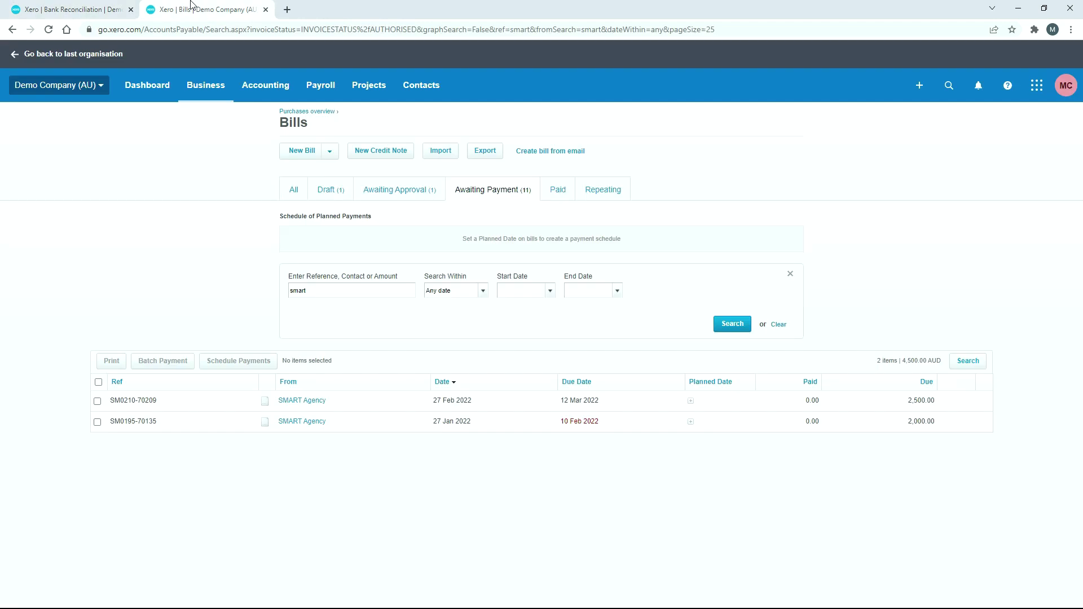
left_click(118, 7)
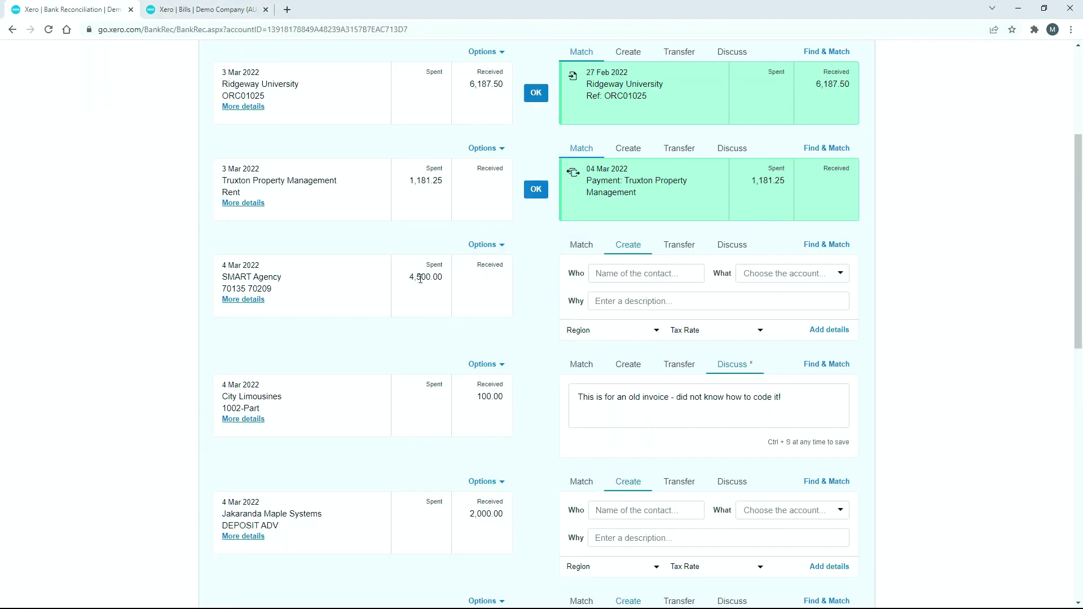
left_click(582, 246)
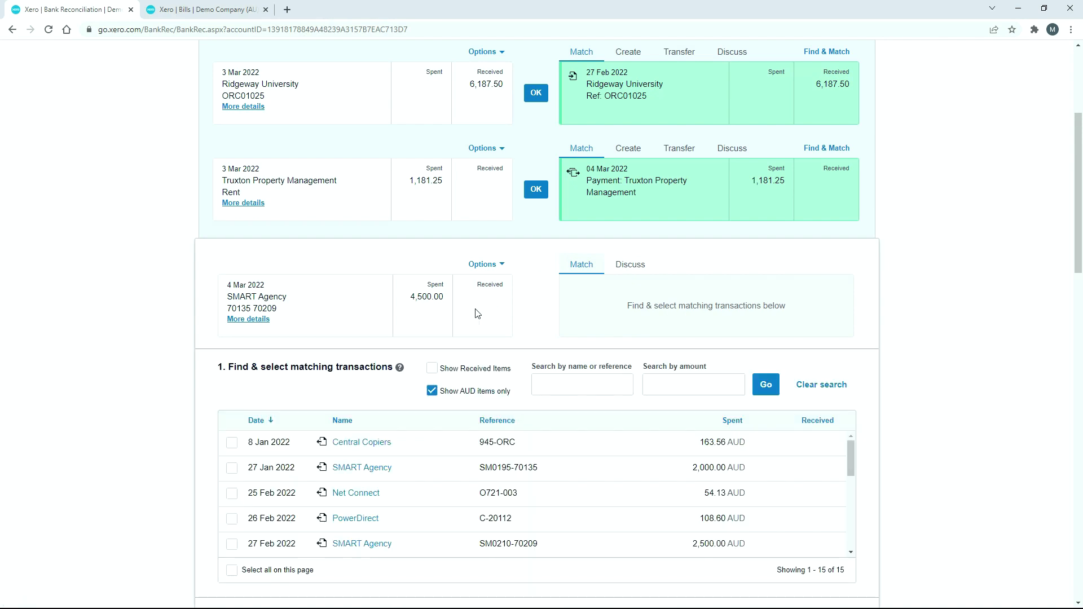
scroll(117, 297, "down", 2)
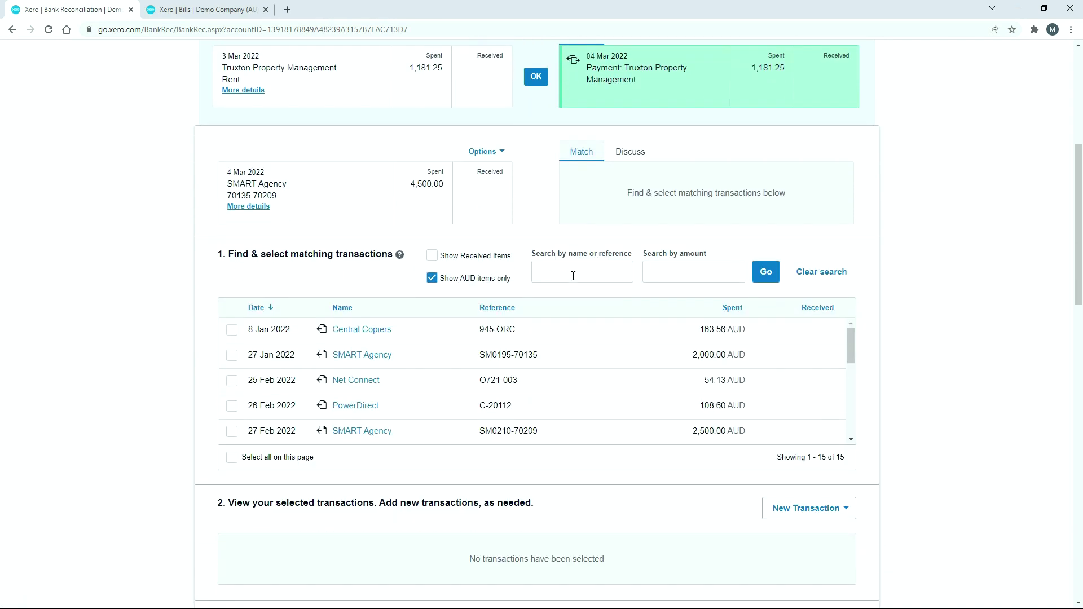
left_click(578, 273)
type("smart")
left_click(596, 297)
left_click(765, 273)
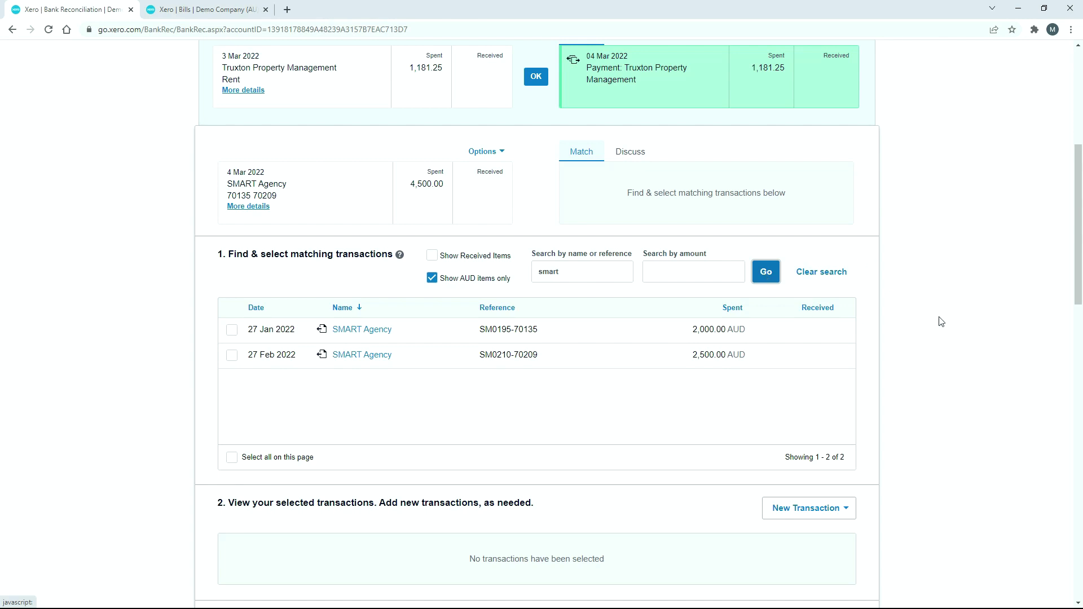
Select the 27 Feb and 27 Jan SMART Agency bills and reconcile once totals match 4,500.00.
left_click(231, 355)
left_click(232, 330)
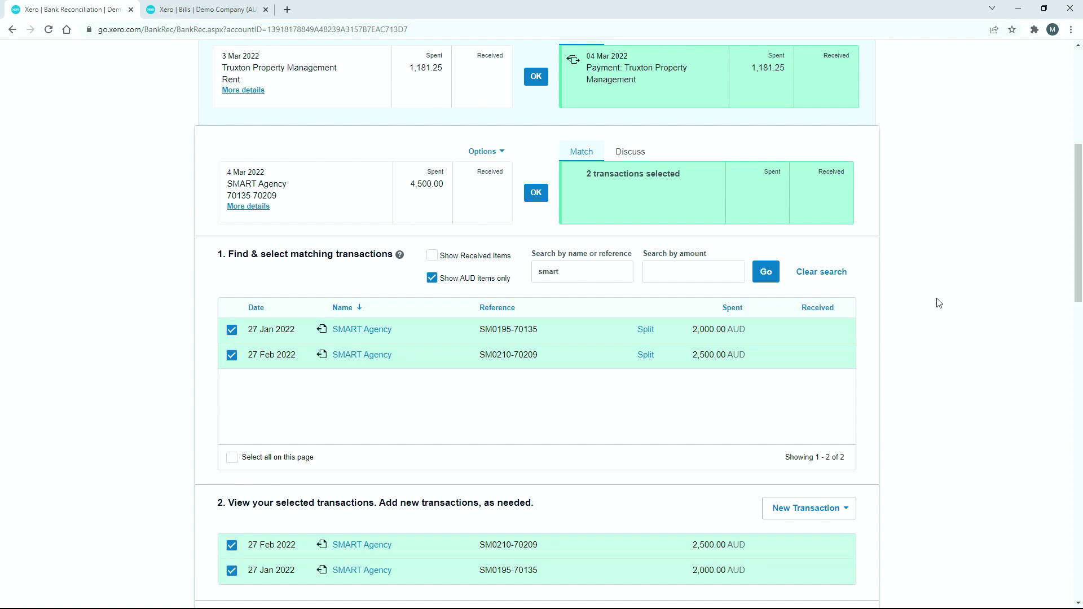
scroll(940, 296, "down", 2)
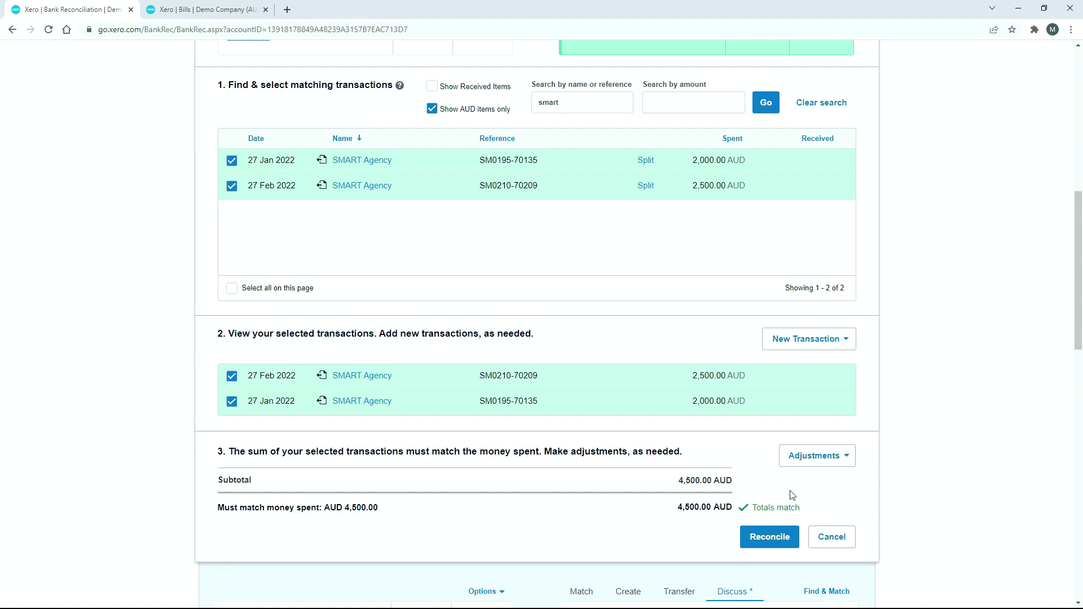
scroll(647, 317, "up", 2)
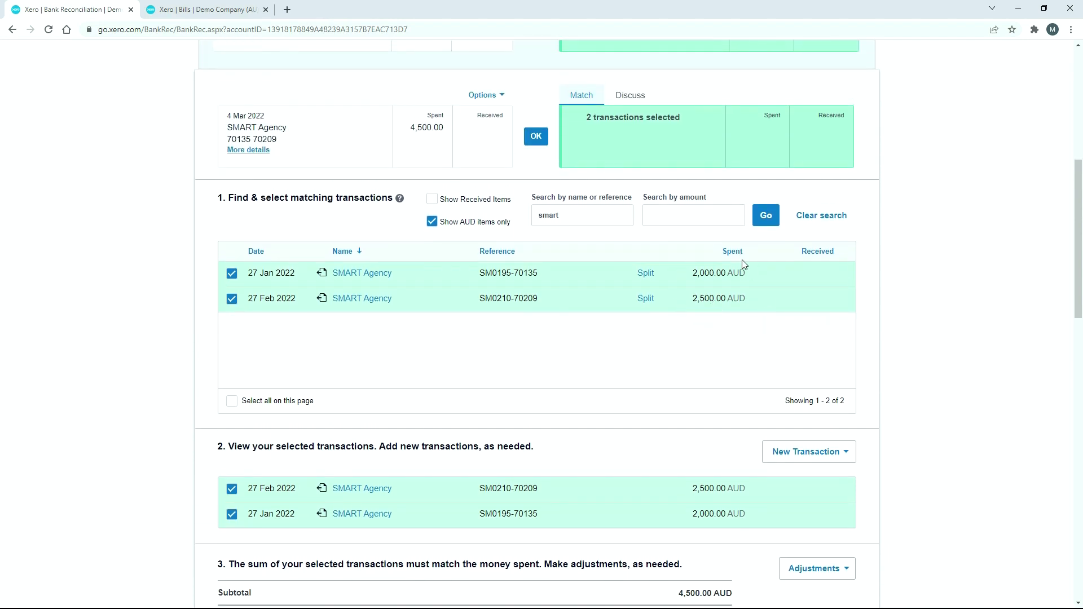
scroll(909, 314, "down", 3)
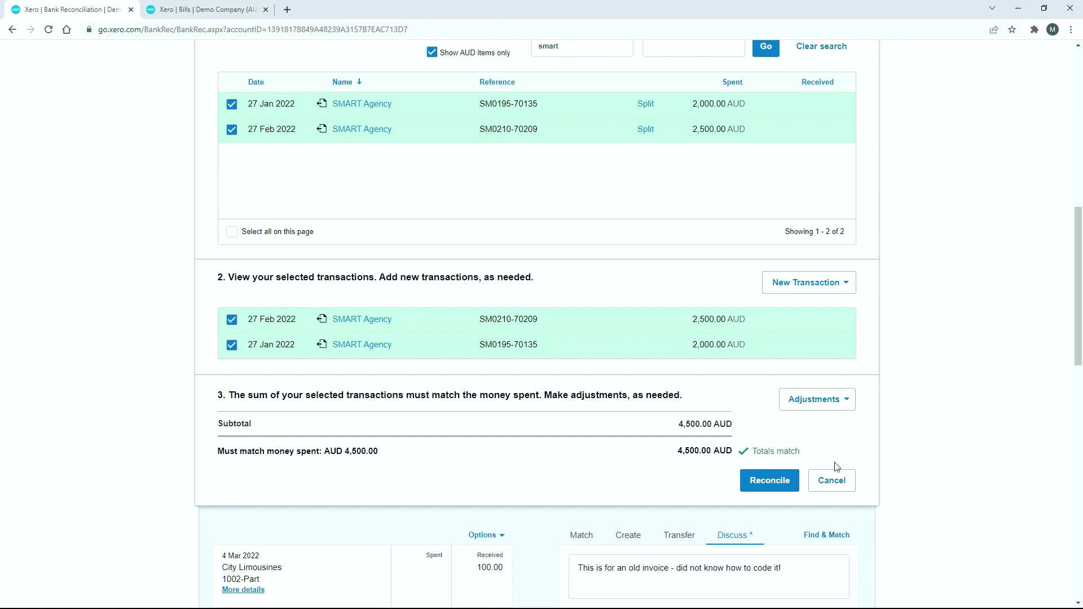
left_click(771, 484)
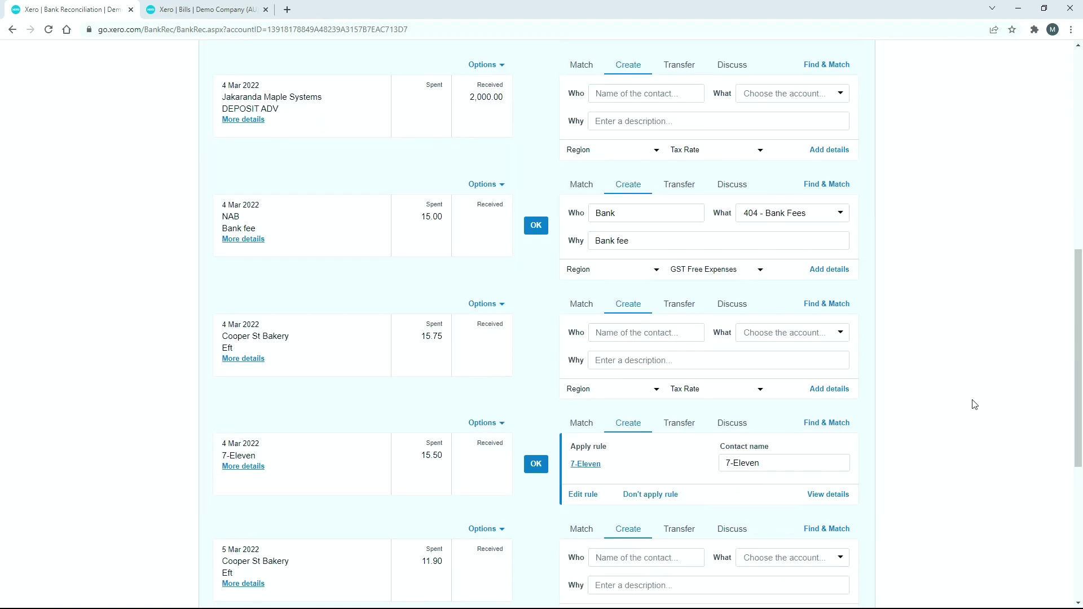
In the Bills tab, show Paid bills searched for 'smart', listing both SMART Agency bills paid 4 Mar 2022.
scroll(977, 403, "up", 10)
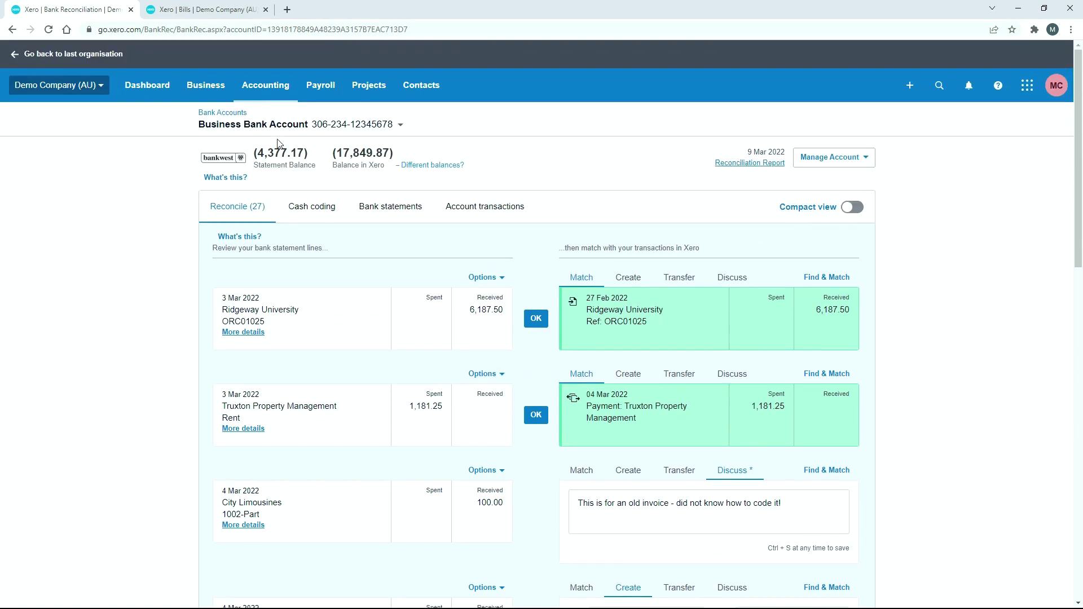
left_click(199, 11)
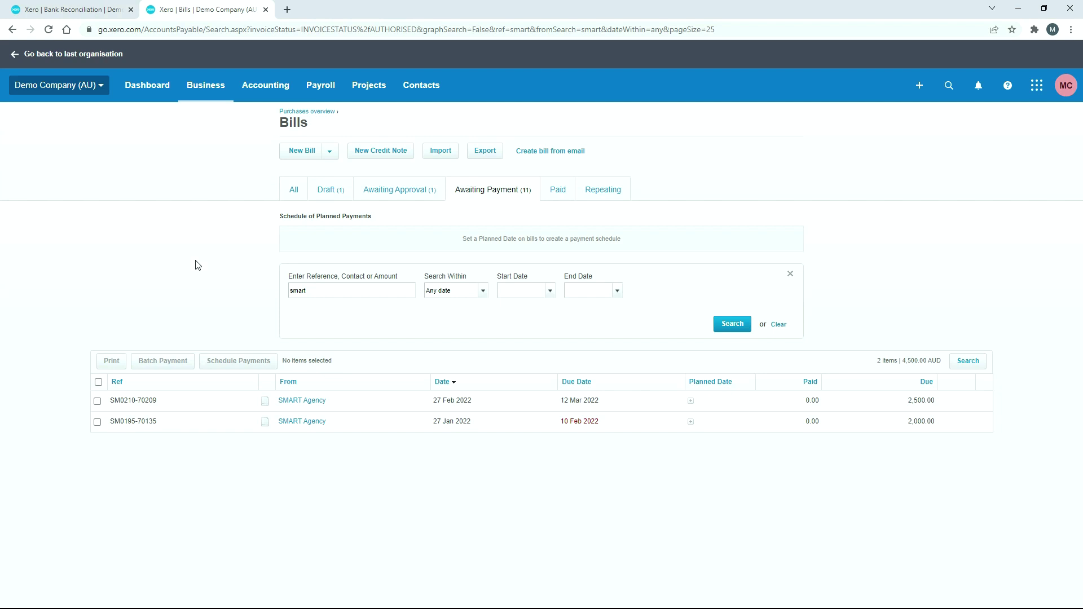
left_click(294, 195)
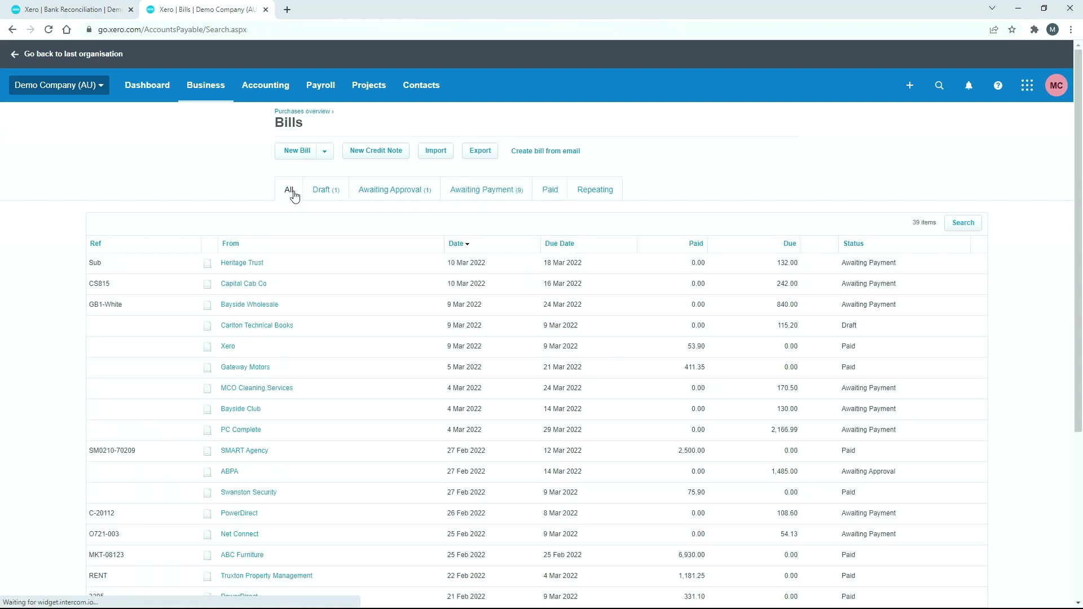
left_click(551, 193)
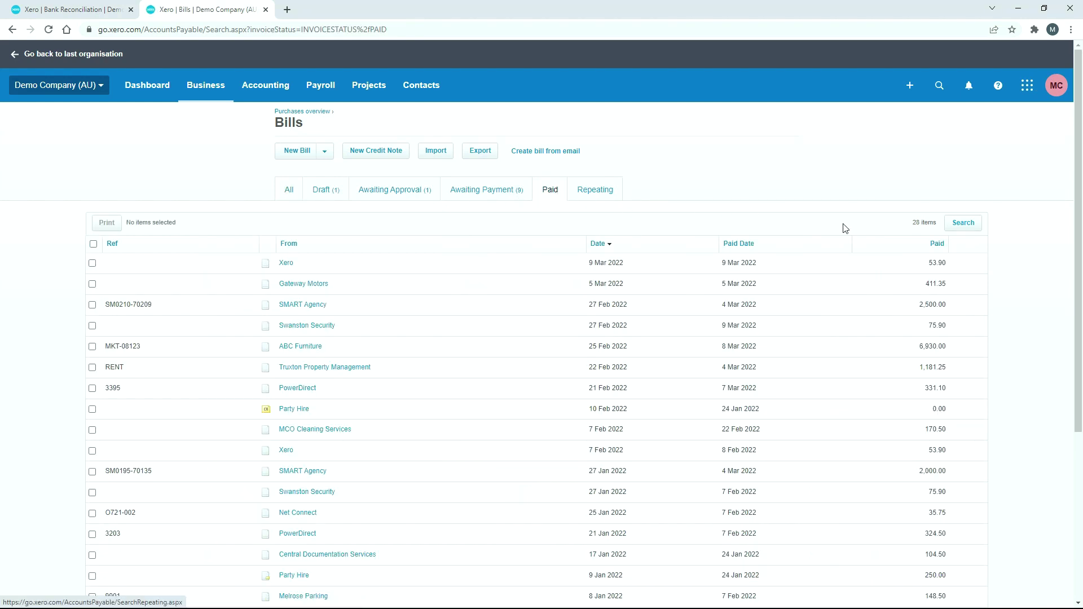
left_click(958, 223)
type("smart")
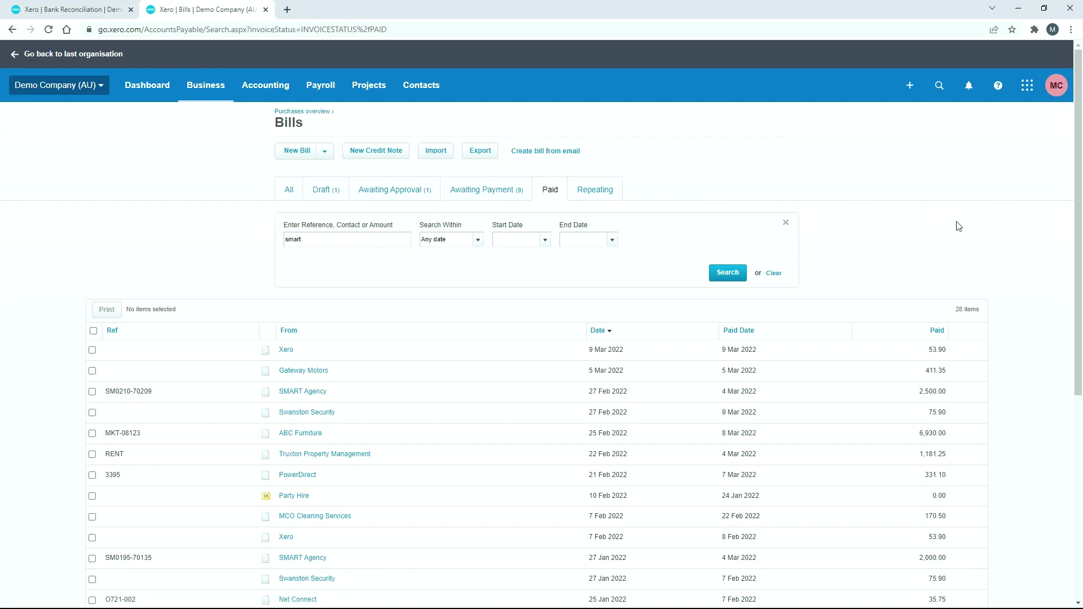
key("Return")
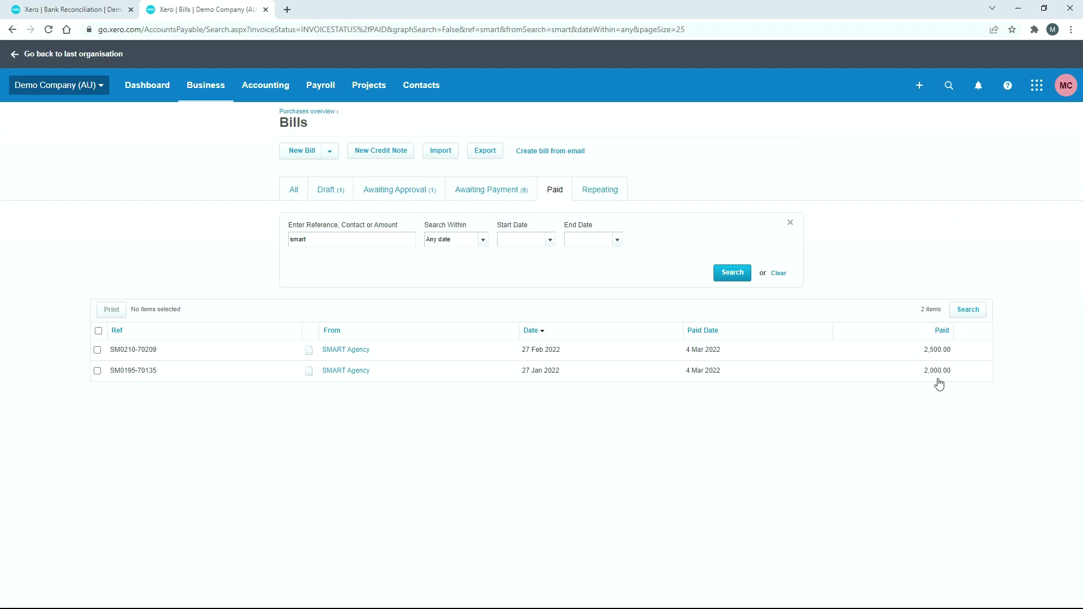
Open bills SM0210-70209 and SM0195-70135 each in a new tab.
right_click(344, 353)
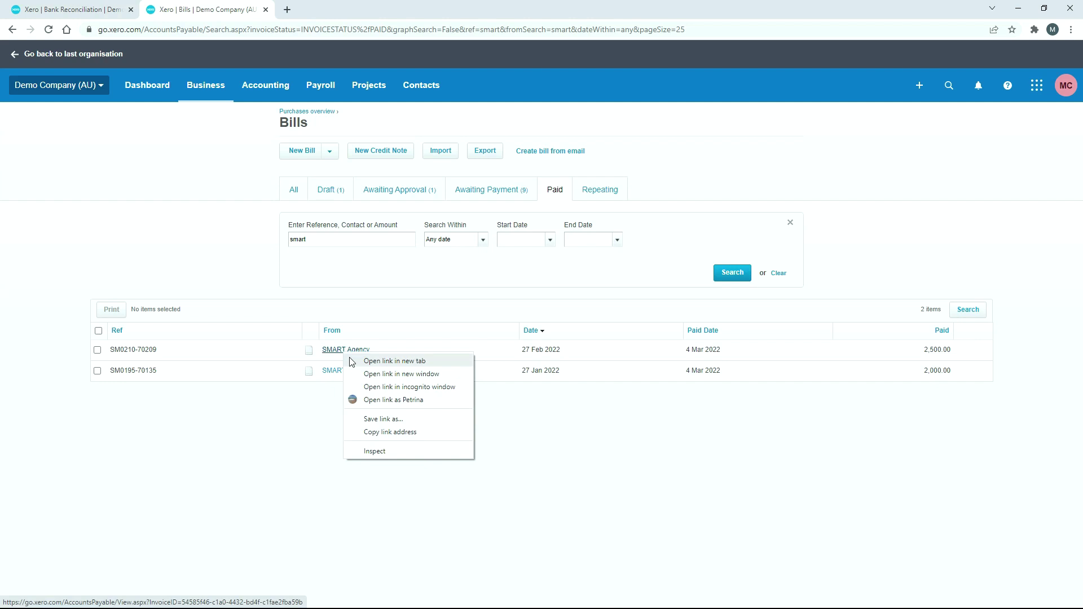
left_click(352, 362)
right_click(348, 370)
left_click(355, 380)
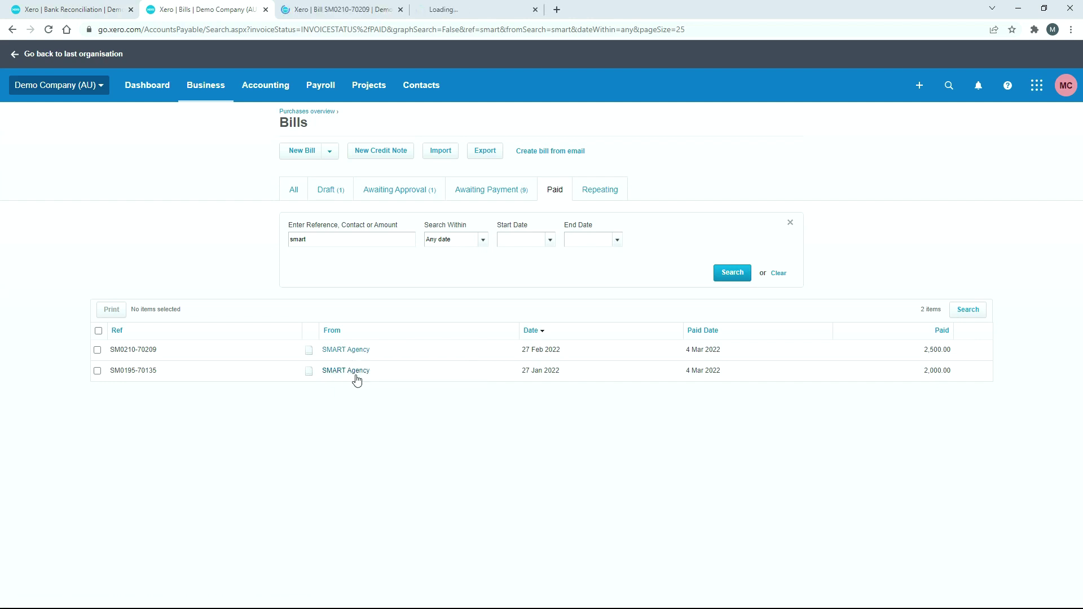
Check both SMART Agency bills show zero due, then return to Bank Reconciliation.
left_click(349, 9)
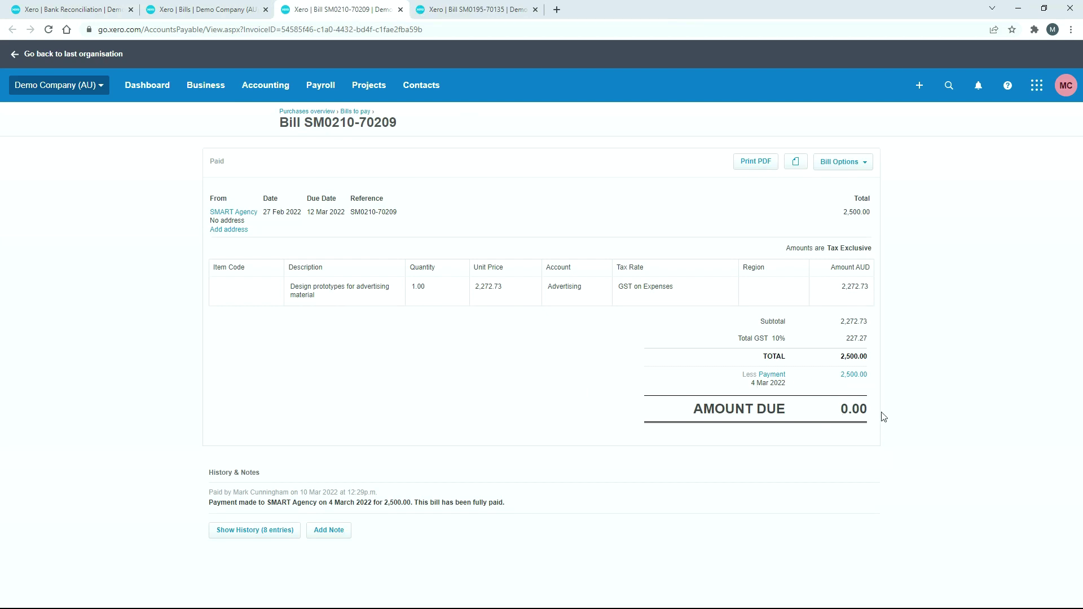
left_click(463, 9)
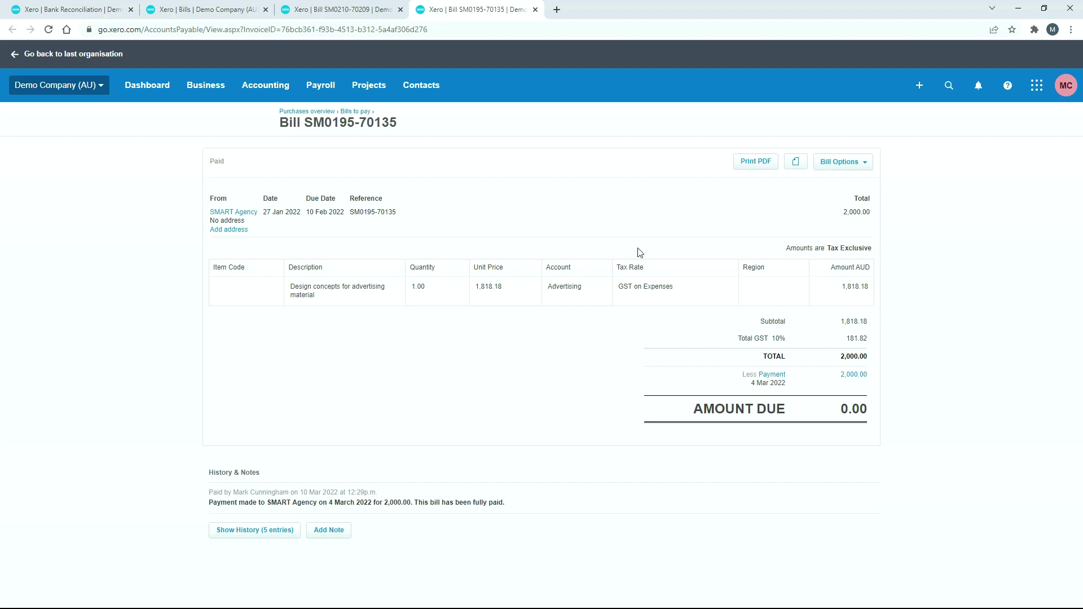
key("ctrl+1")
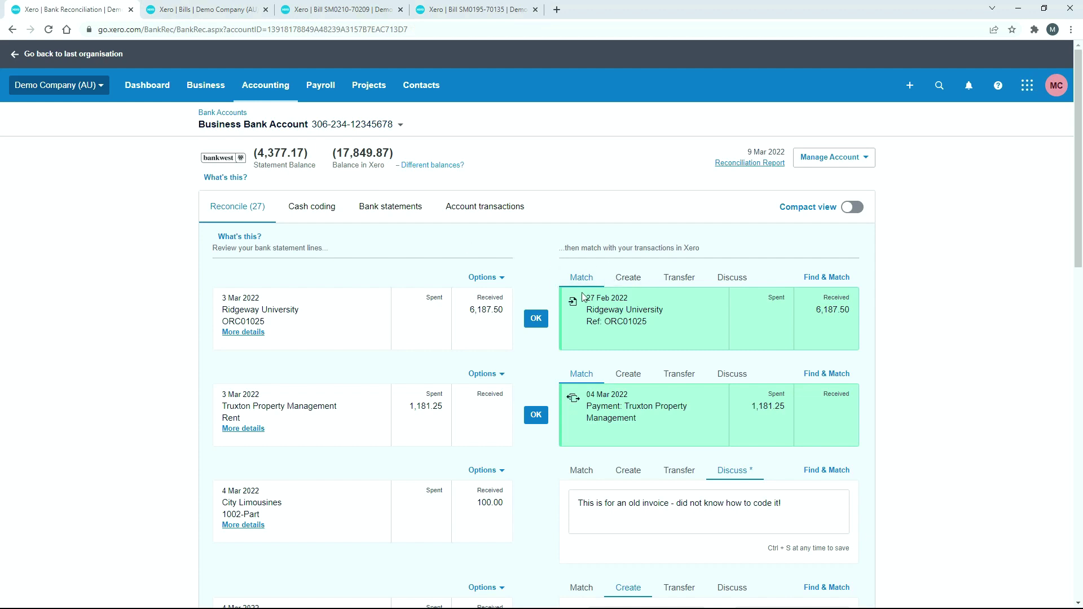